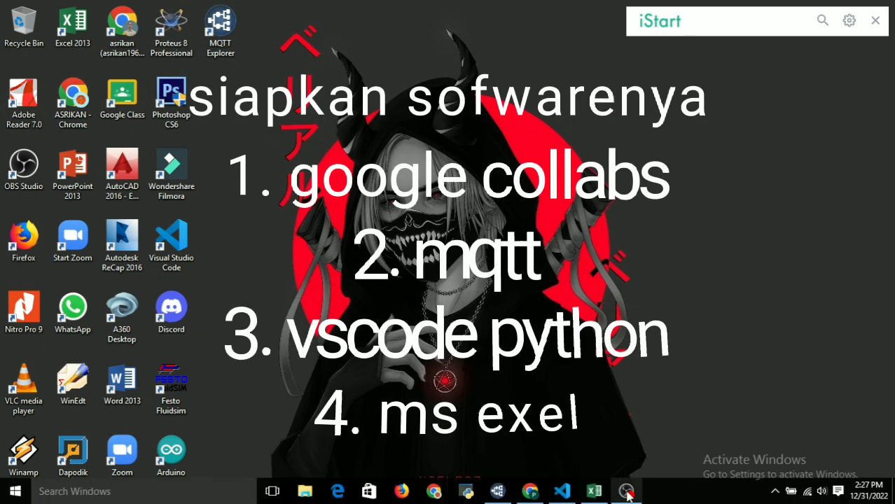
Switch to the Untitled1.ipynb notebook in Google Colab and check the paho-mqtt install cell and its output for a successful installation
mouse_move(595, 497)
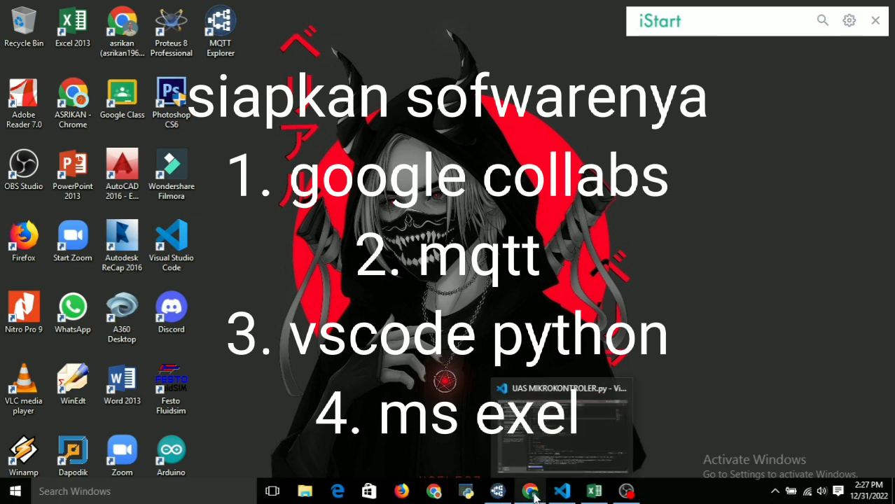
mouse_move(505, 496)
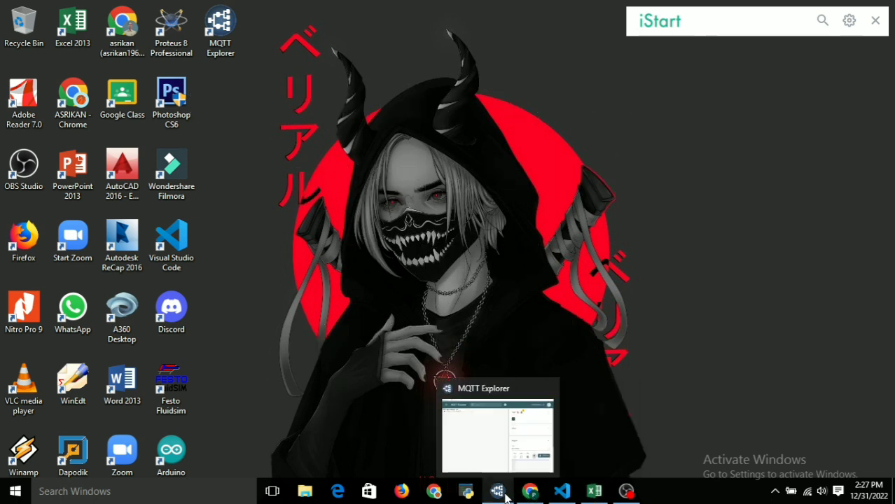
click(530, 491)
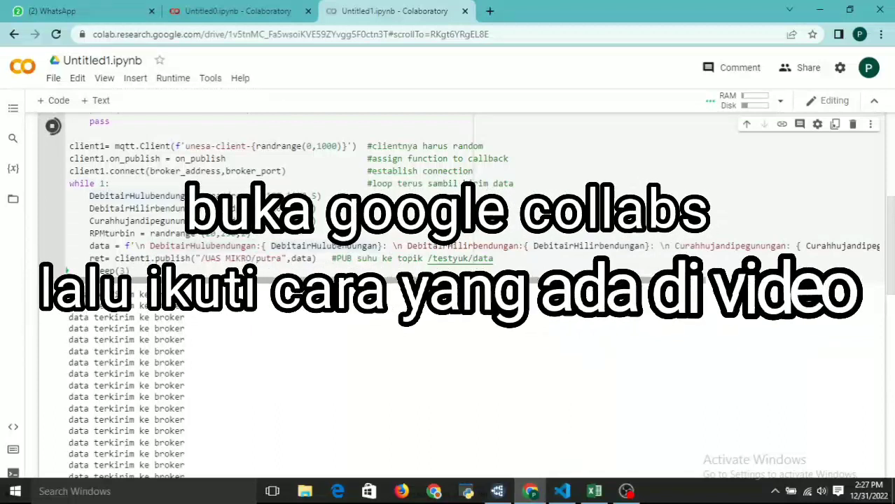
scroll(145, 245, up, 5)
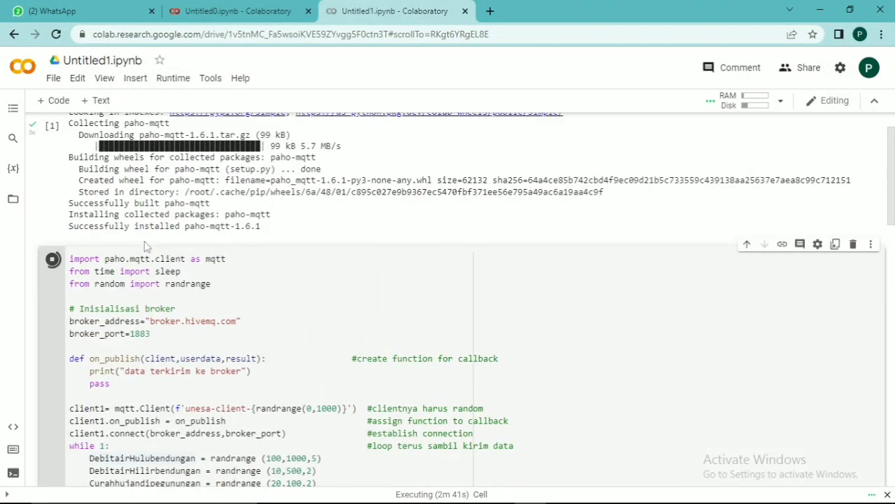
scroll(146, 245, up, 1)
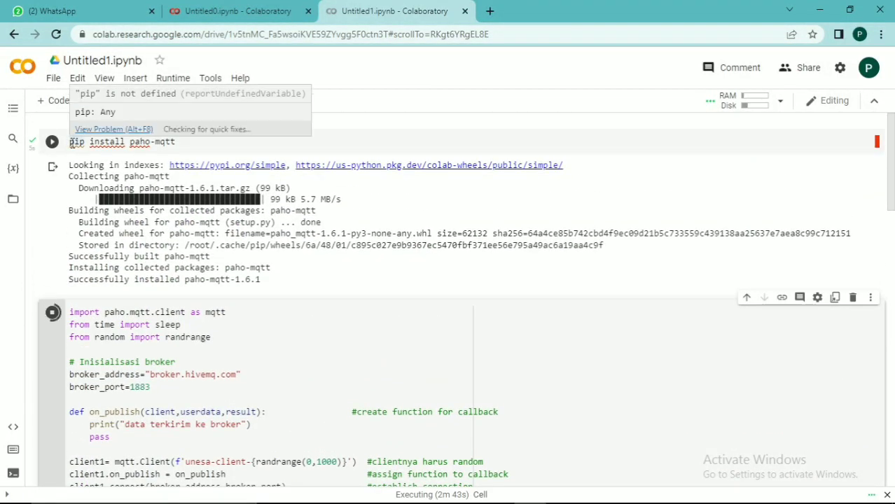
drag(189, 144, 71, 145)
click(211, 143)
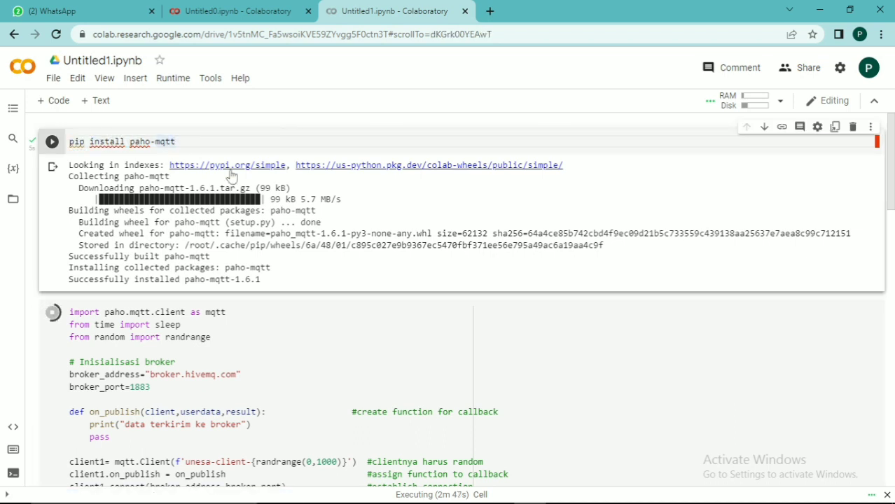
drag(70, 281, 257, 282)
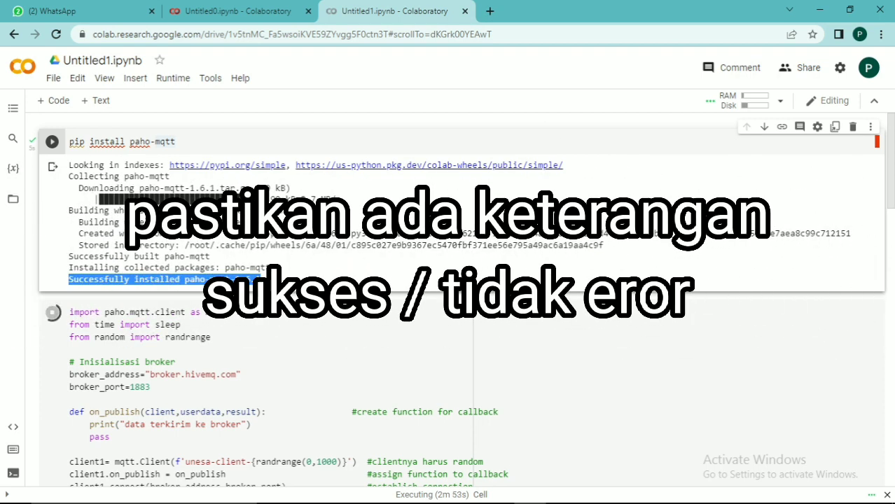
click(284, 290)
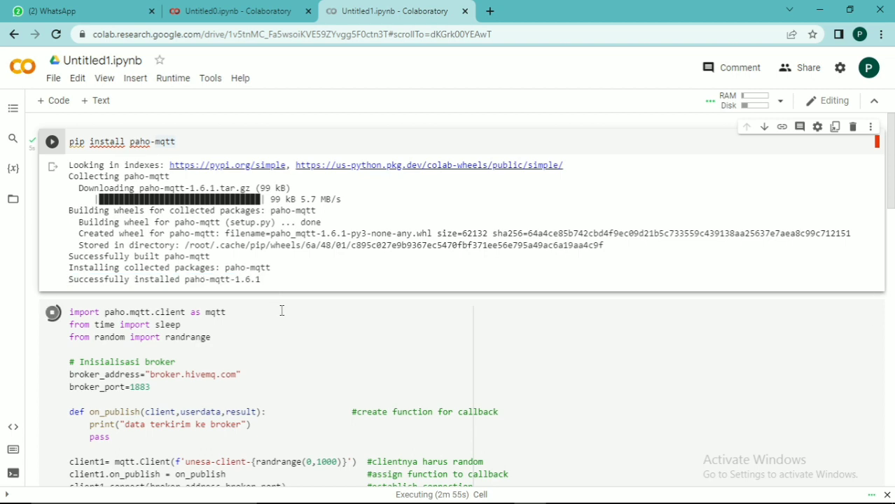
Examine the MQTT publisher cell's code, checking the four random-value variables and the topic passed to client1.publish
click(281, 308)
scroll(201, 164, down, 3)
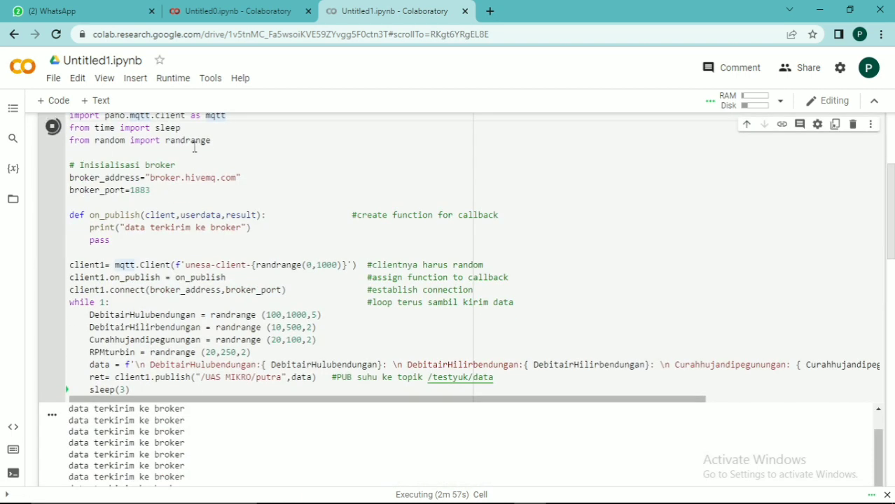
scroll(195, 161, up, 1)
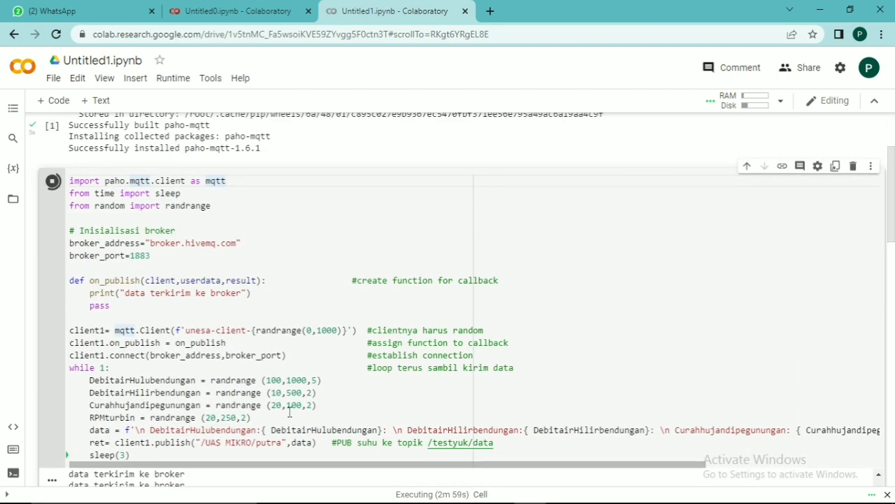
scroll(453, 379, down, 1)
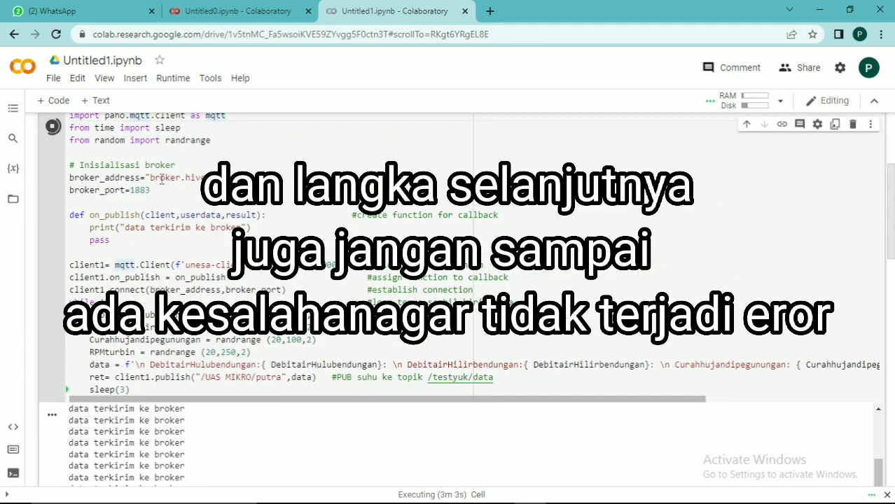
drag(87, 317, 187, 319)
drag(90, 332, 207, 328)
click(84, 339)
drag(85, 339, 196, 341)
drag(86, 353, 138, 353)
drag(201, 378, 278, 377)
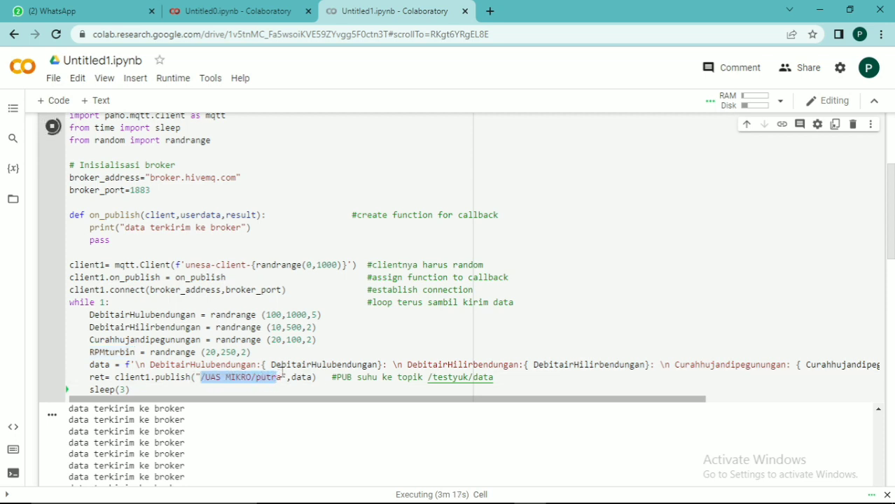
click(282, 326)
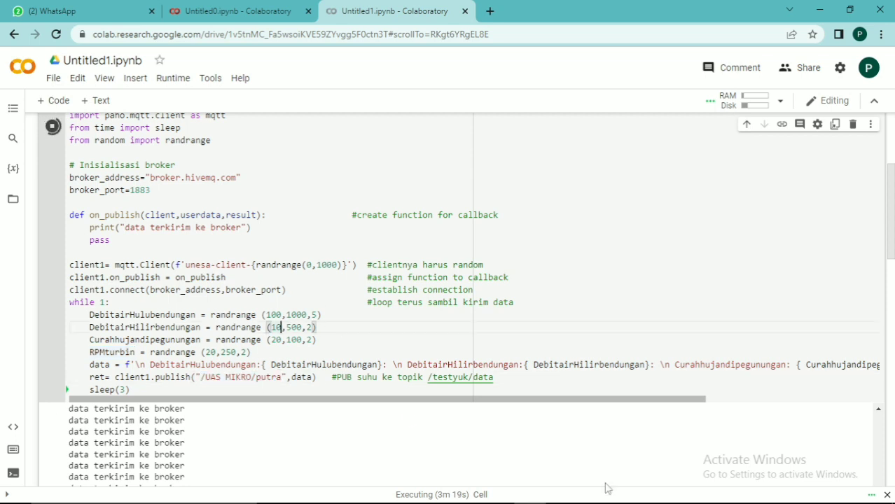
Switch to MQTT Explorer, reconnect to broker.hivemq.com after checking the saved connection's subscribed topic, and expand the topic tree down to UAS MIKRO
click(498, 493)
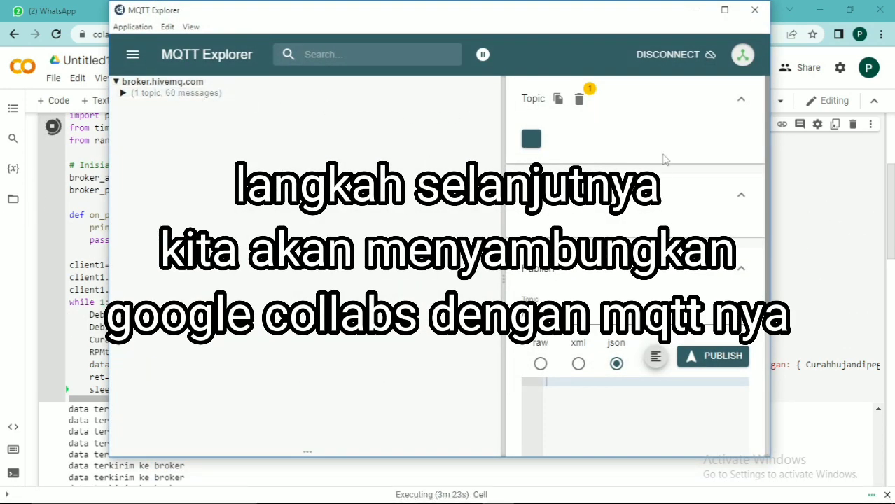
click(661, 56)
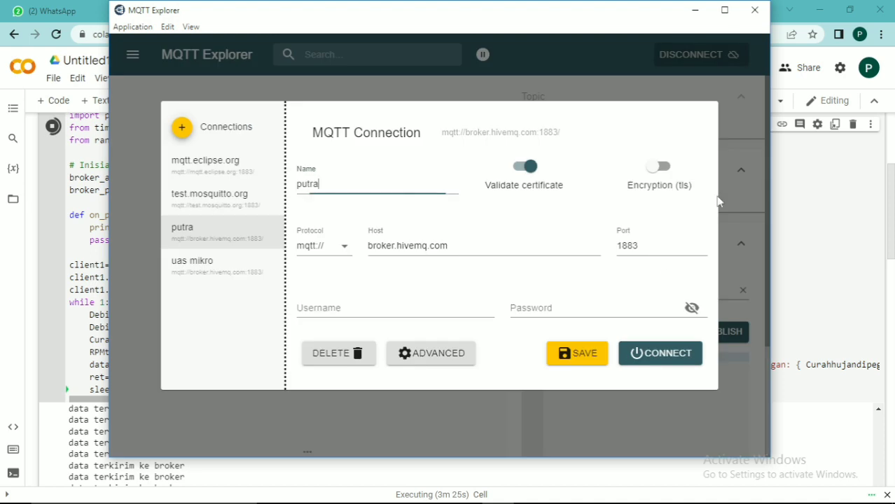
click(447, 354)
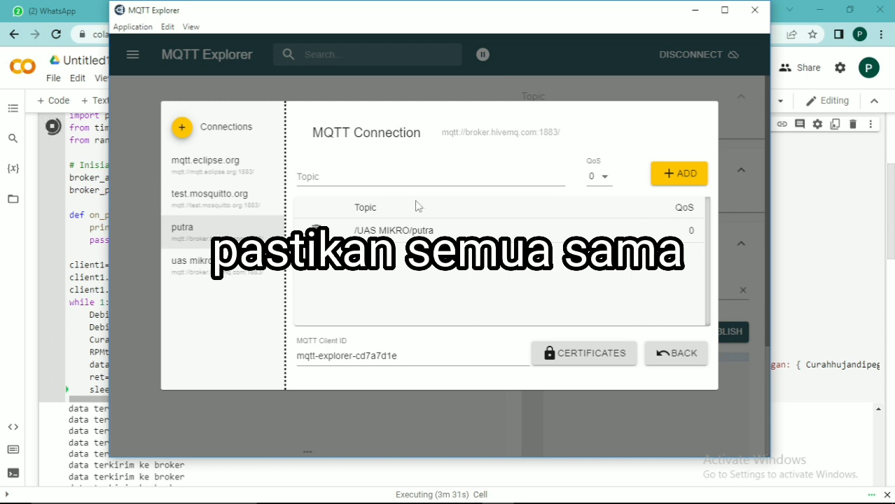
click(670, 364)
click(659, 357)
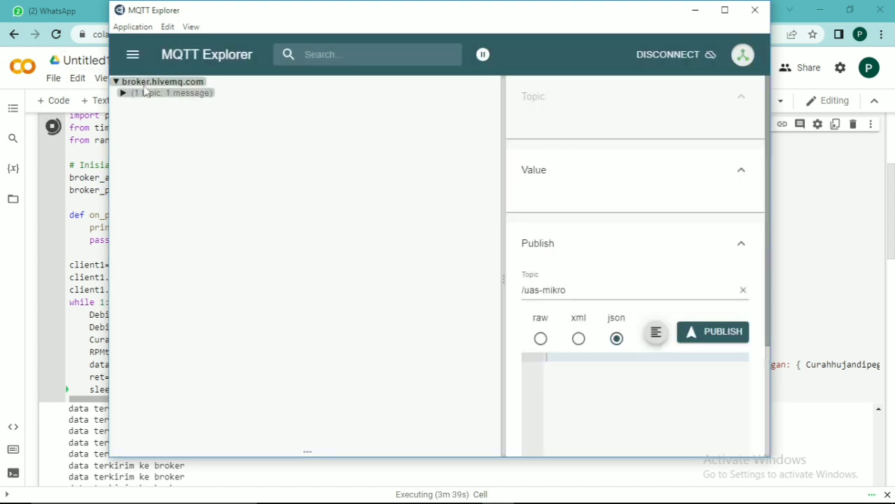
click(141, 95)
click(159, 105)
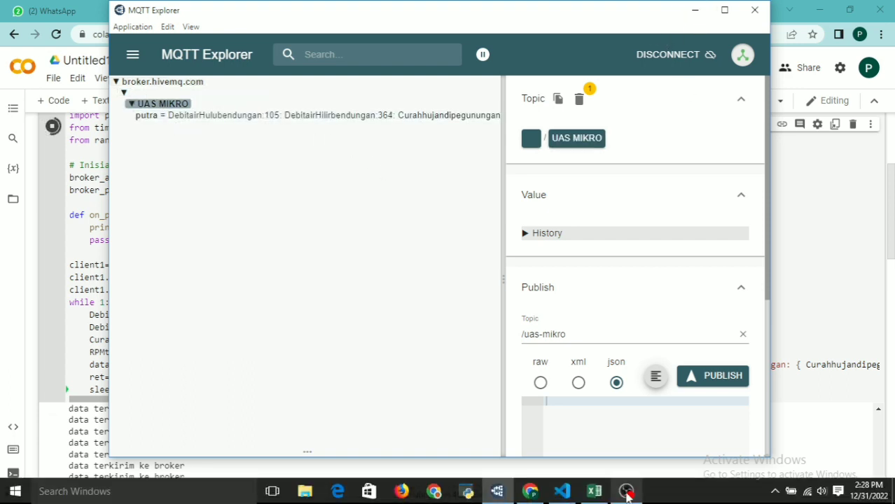
Switch to VS Code and read through UAS MIKROKONTROLER.py, checking the workbook, broker and topic settings and the Excel-writing, connection and subscription functions
click(564, 490)
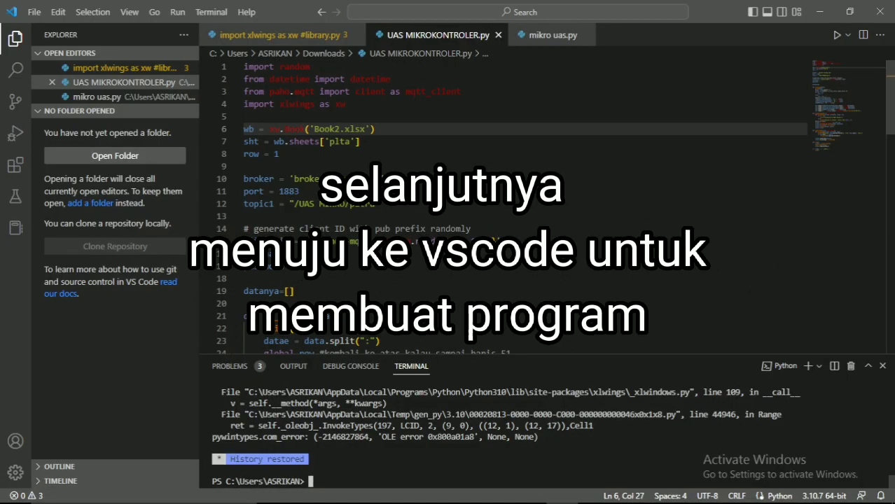
drag(244, 67, 437, 312)
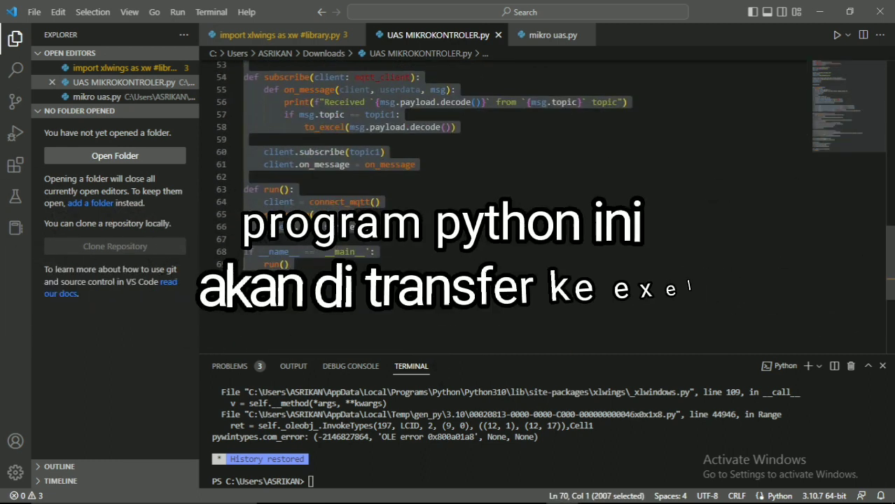
scroll(427, 280, up, 13)
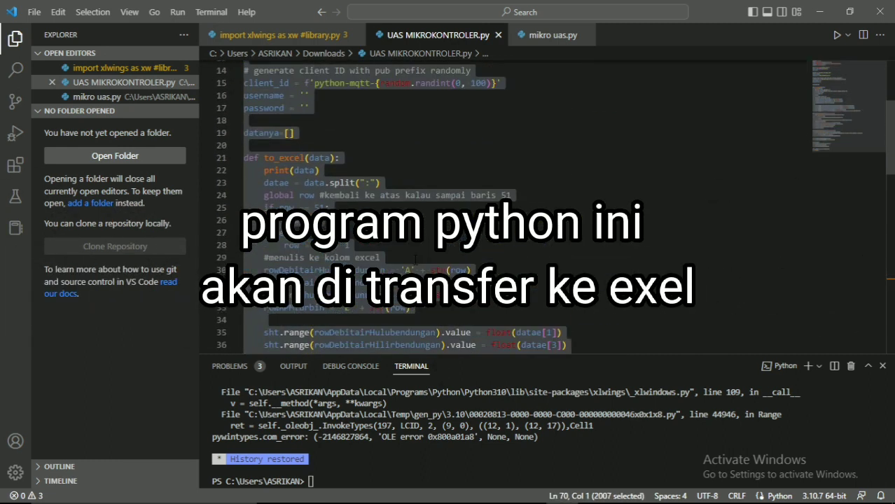
scroll(416, 260, up, 4)
click(387, 204)
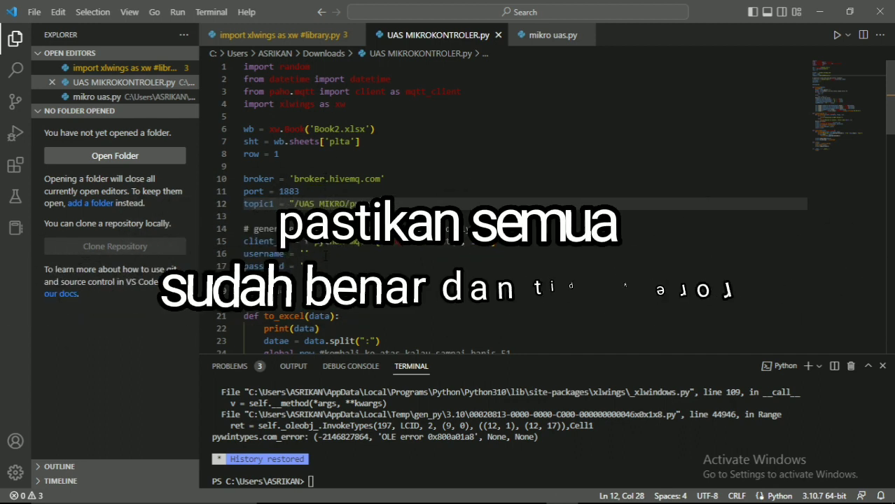
scroll(325, 267, down, 5)
scroll(326, 255, down, 1)
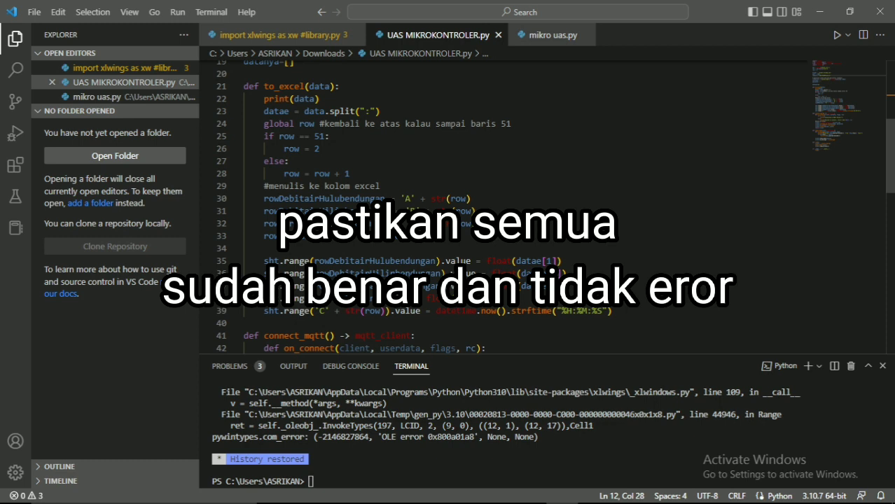
scroll(553, 207, down, 4)
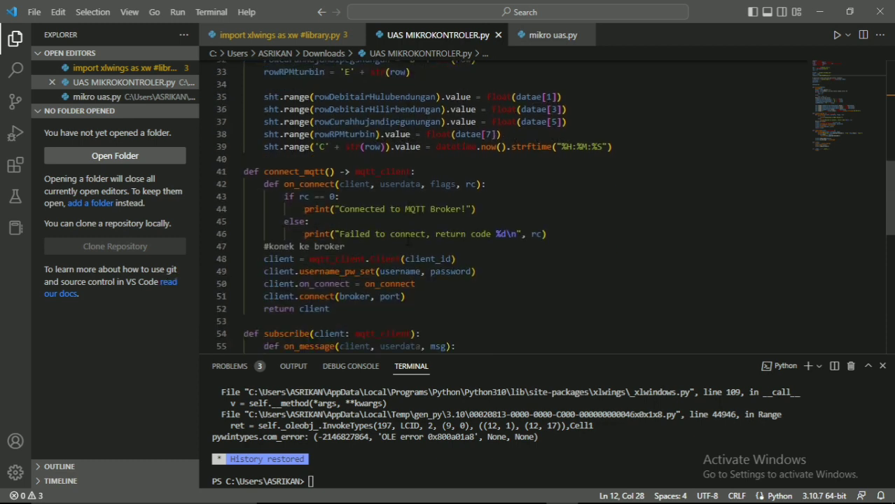
scroll(504, 207, down, 3)
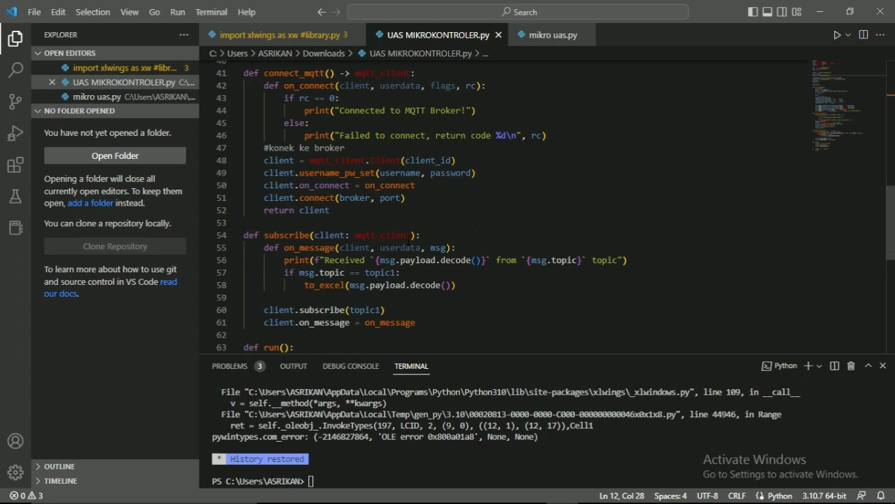
scroll(410, 236, up, 4)
scroll(546, 207, up, 1)
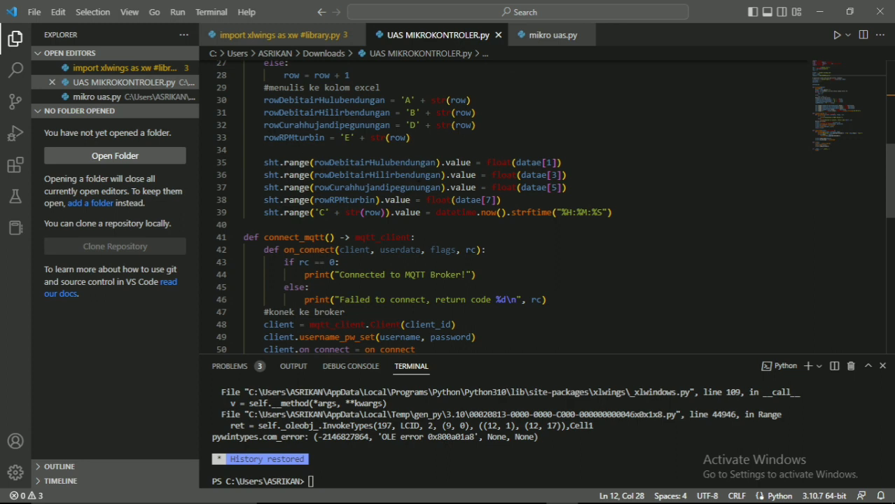
scroll(408, 288, down, 6)
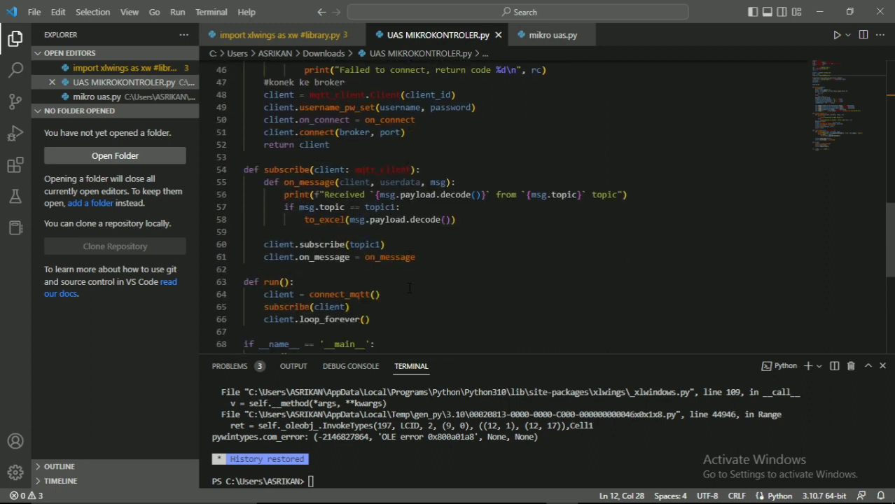
scroll(409, 287, up, 10)
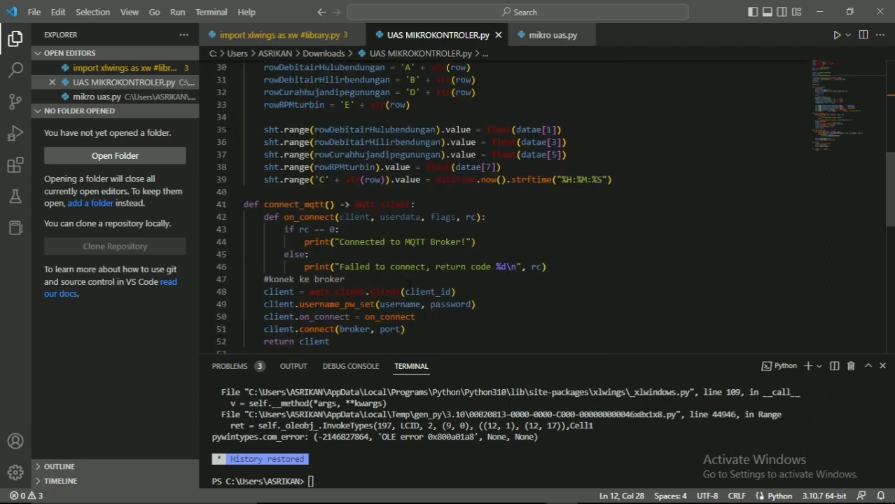
scroll(409, 286, up, 3)
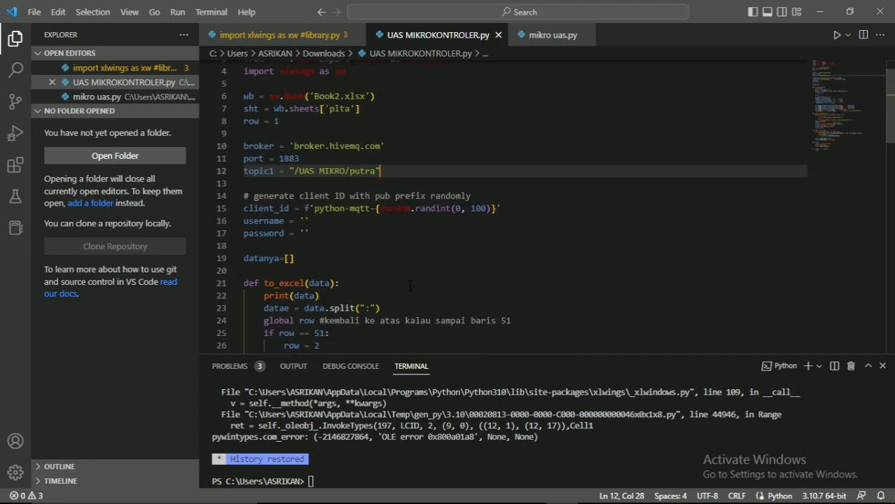
scroll(409, 286, up, 1)
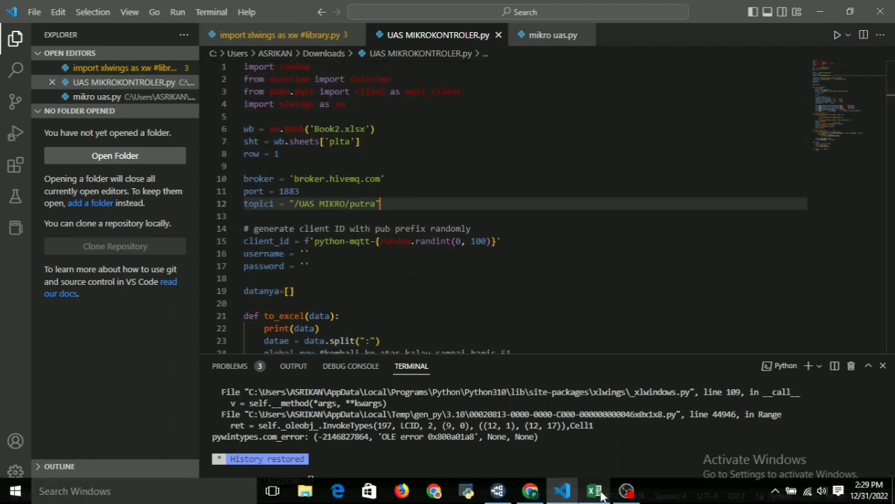
Switch to the Book2 workbook in Excel and check the column headers in A1 to E1 of the plta sheet
click(595, 490)
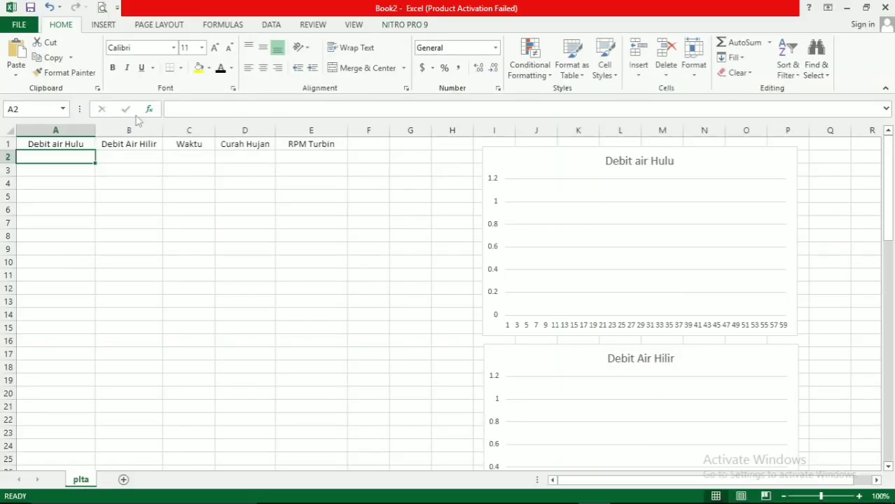
click(84, 143)
click(124, 143)
click(202, 144)
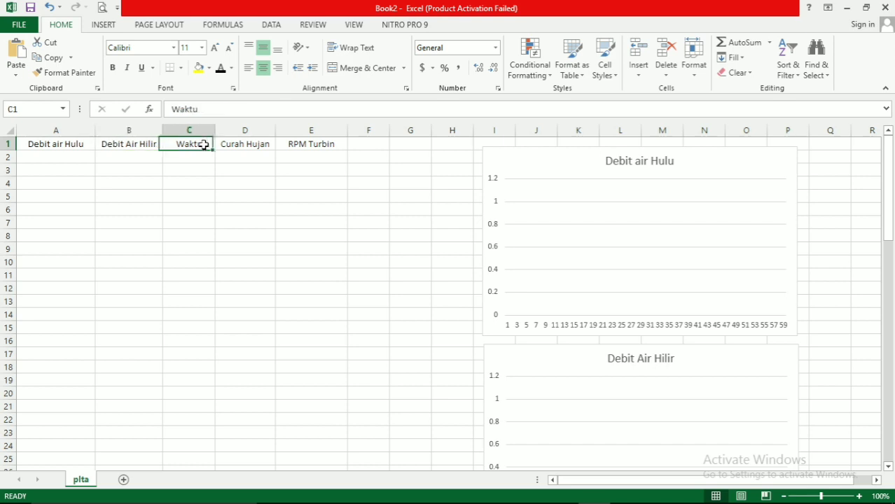
click(244, 144)
click(302, 144)
click(89, 151)
click(114, 145)
click(89, 144)
click(190, 146)
click(247, 147)
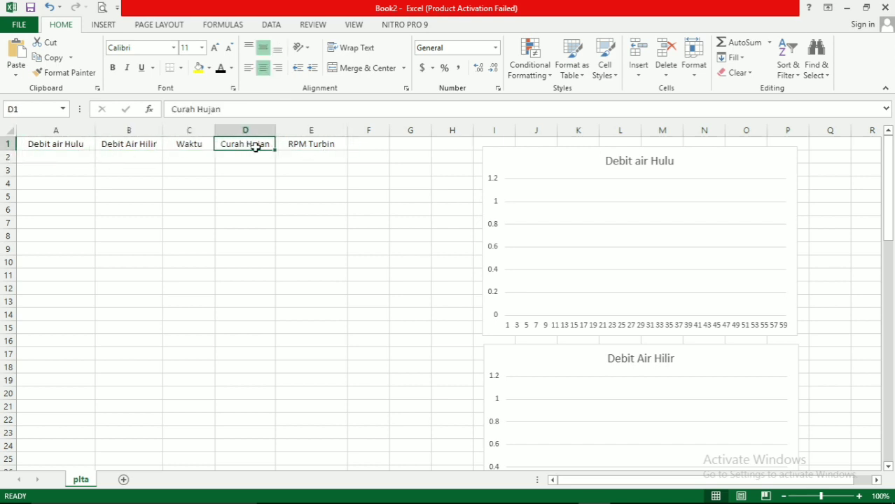
click(300, 147)
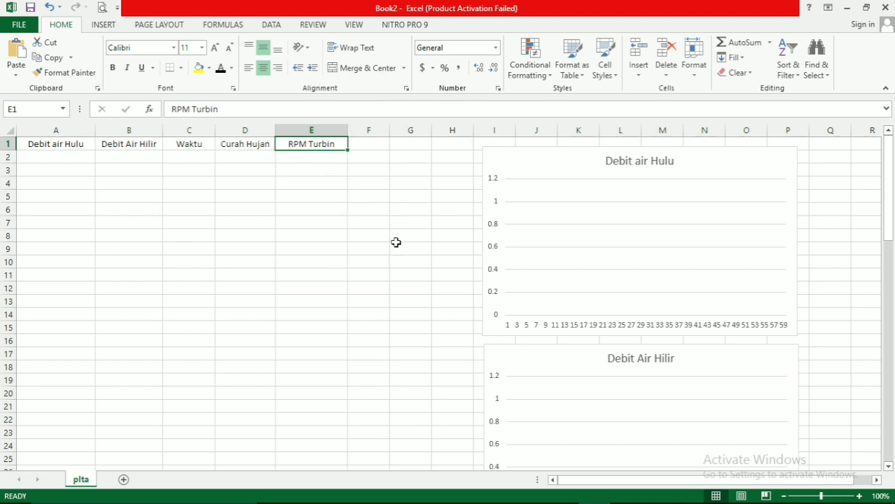
Look through the five charts on the plta sheet, from Debit air Hulu down to RPM Turbin, and return to the header row
click(556, 490)
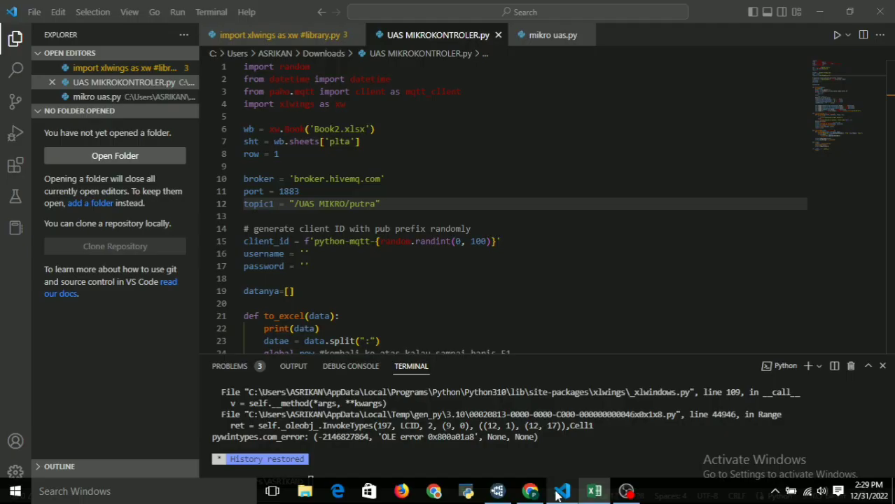
click(597, 494)
click(595, 492)
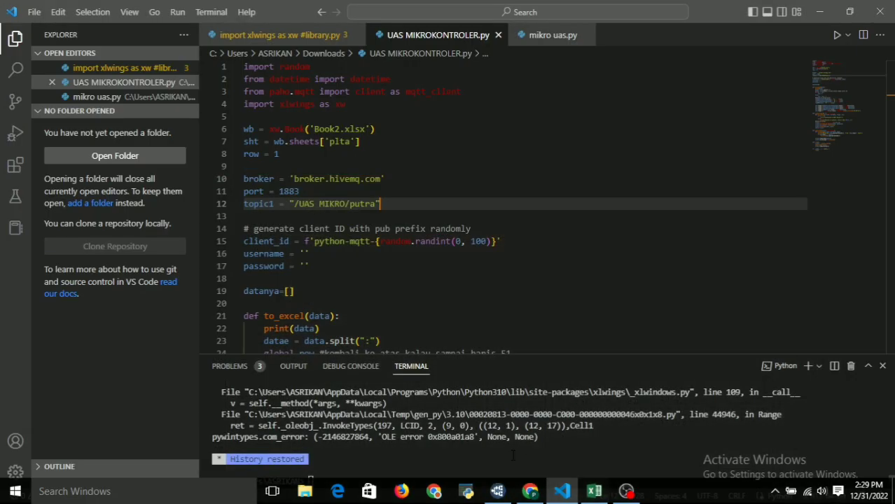
click(593, 491)
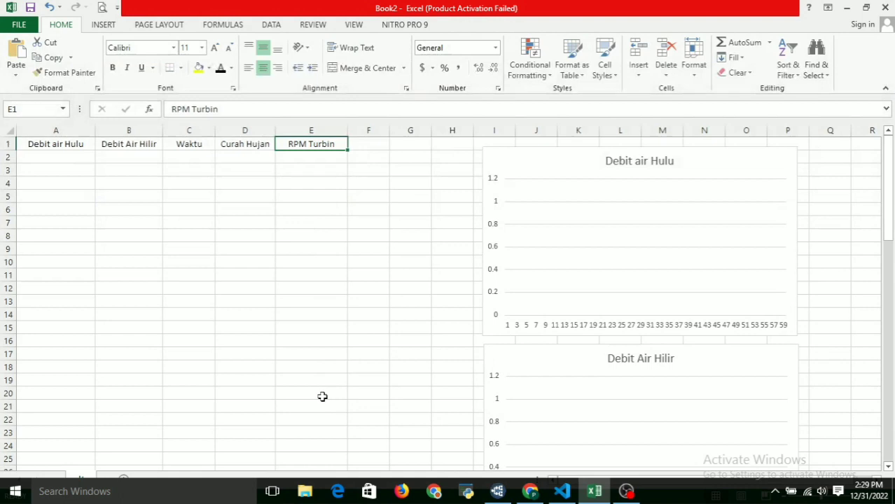
scroll(328, 396, down, 1)
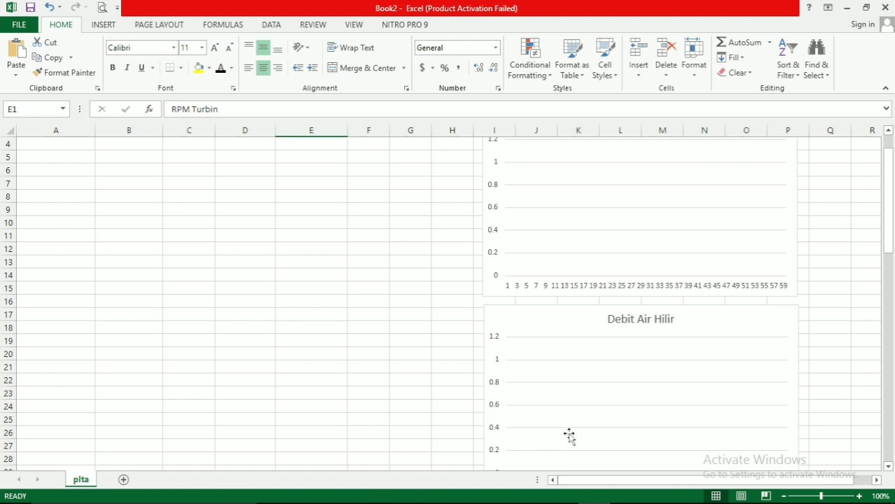
scroll(655, 299, up, 1)
scroll(641, 273, down, 1)
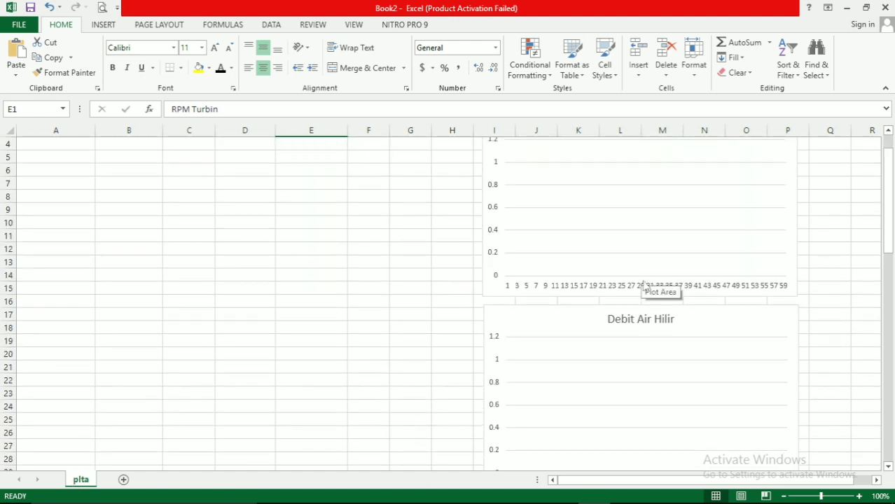
scroll(640, 273, down, 5)
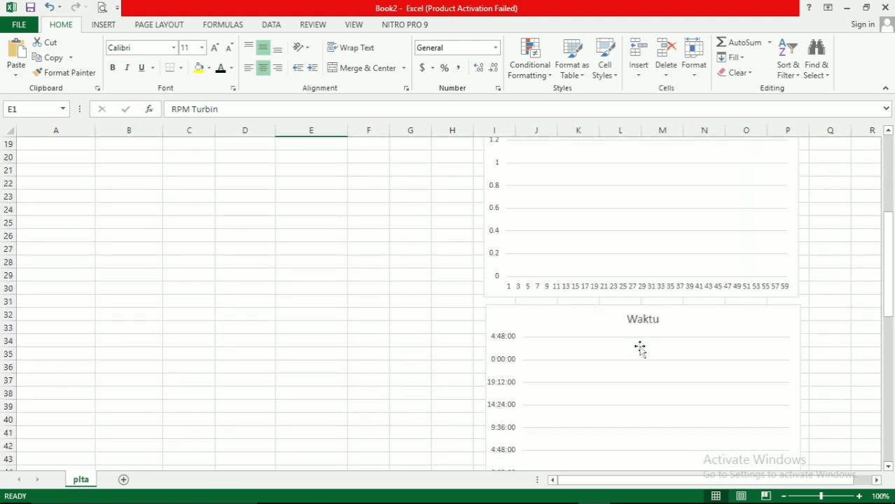
scroll(640, 348, down, 9)
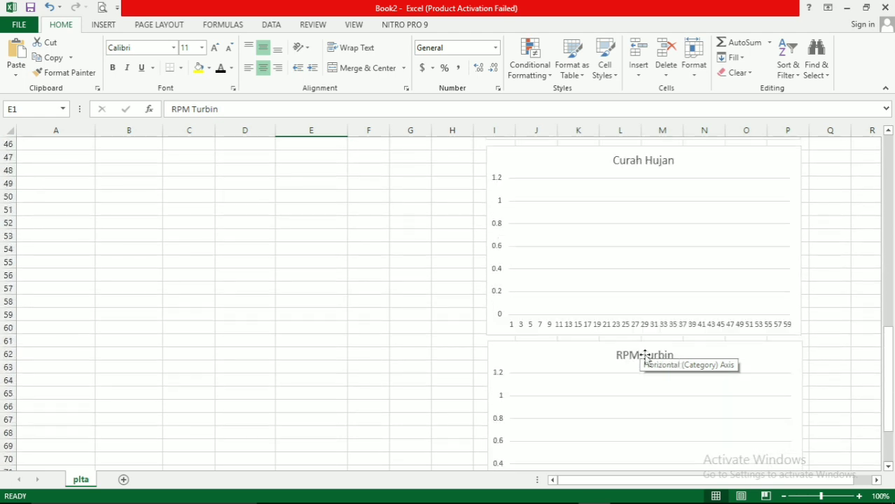
scroll(507, 274, up, 13)
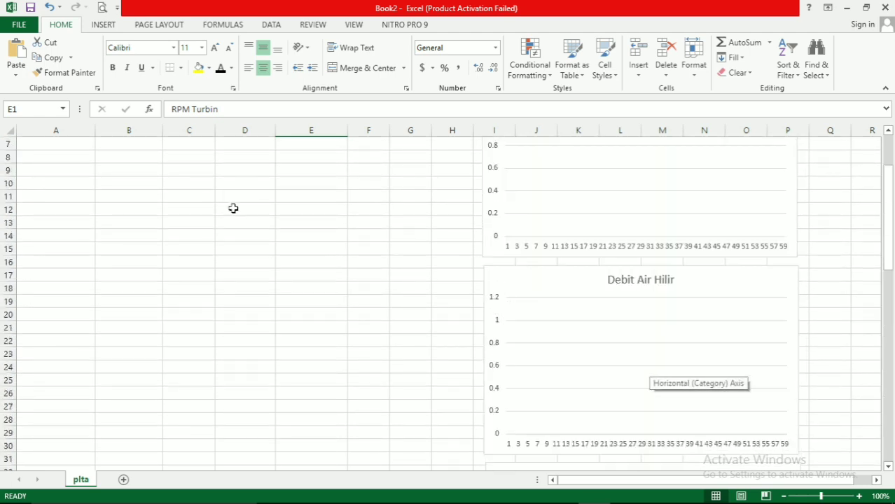
scroll(233, 208, up, 2)
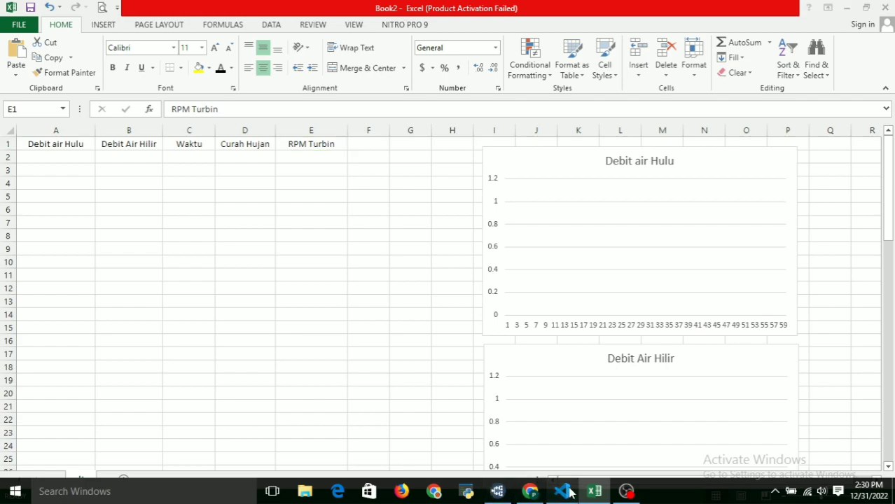
Check the script's broker setting in VS Code, the running publisher cell in Colab and the UAS MIKRO topic in MQTT Explorer
click(561, 491)
click(317, 180)
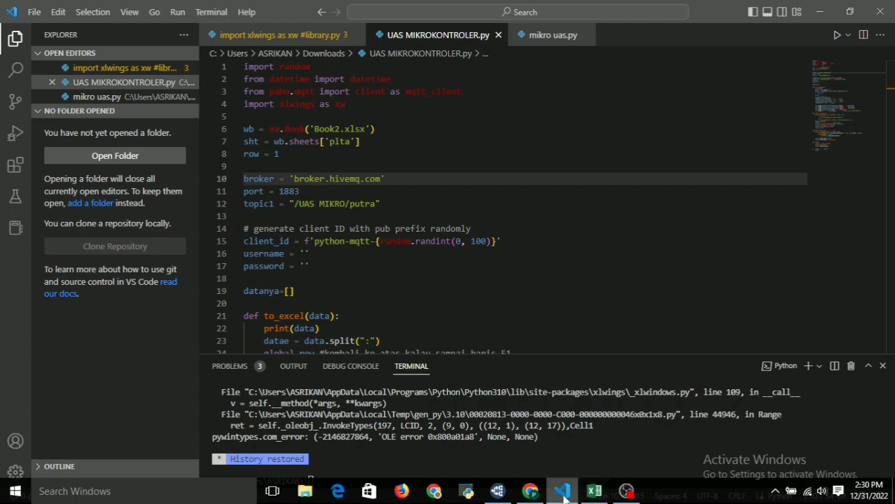
click(535, 495)
click(365, 288)
scroll(139, 350, down, 1)
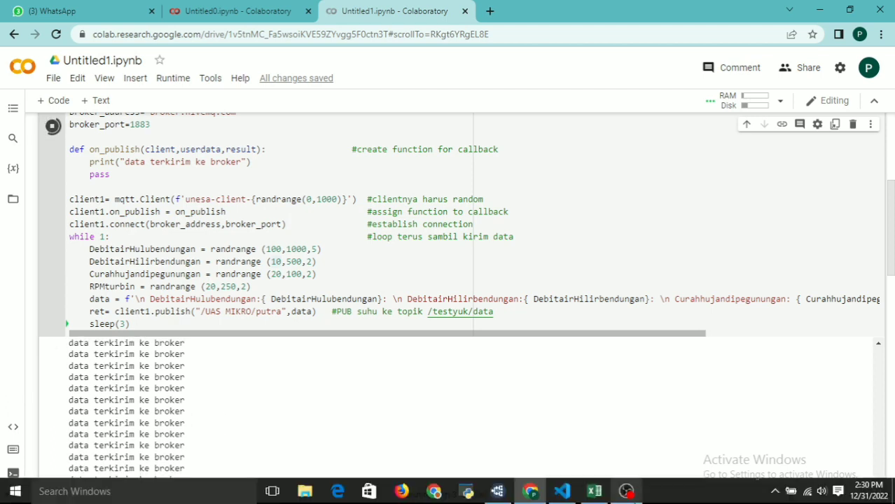
click(497, 492)
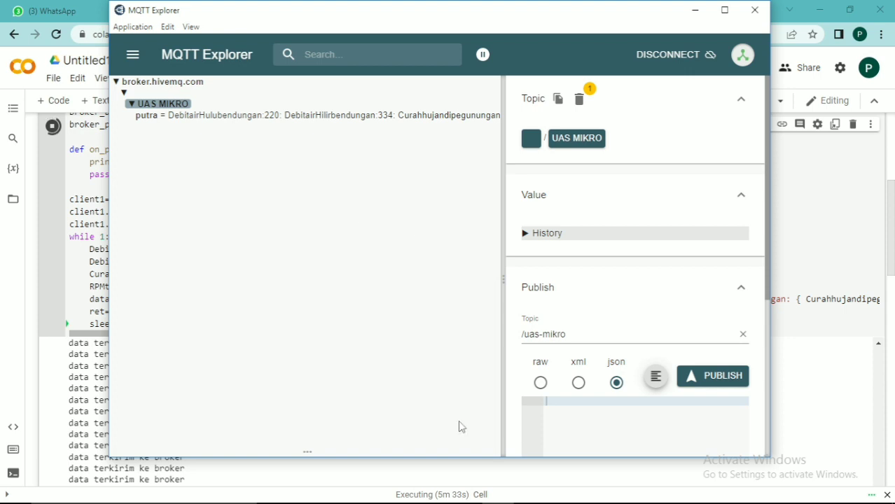
Run UAS MIKROKONTROLER.py in VS Code, check its terminal output, and switch to the Book2 workbook in Excel
click(593, 492)
click(836, 35)
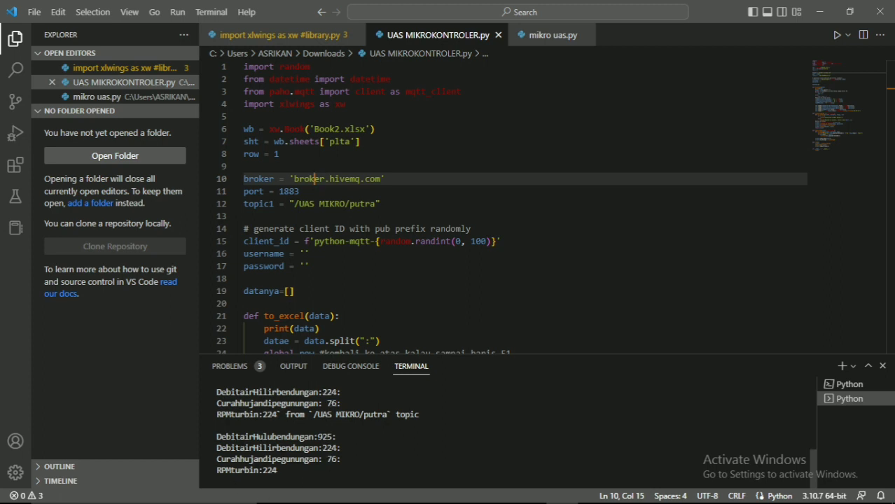
scroll(507, 431, up, 5)
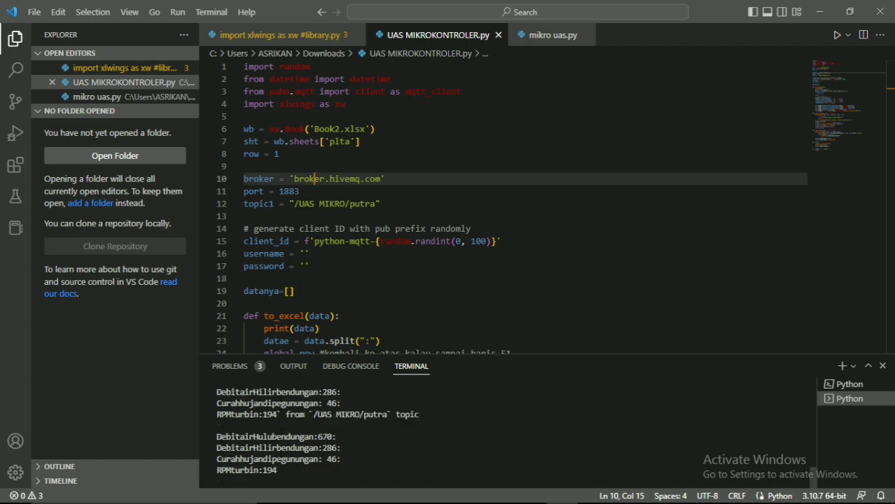
mouse_move(562, 495)
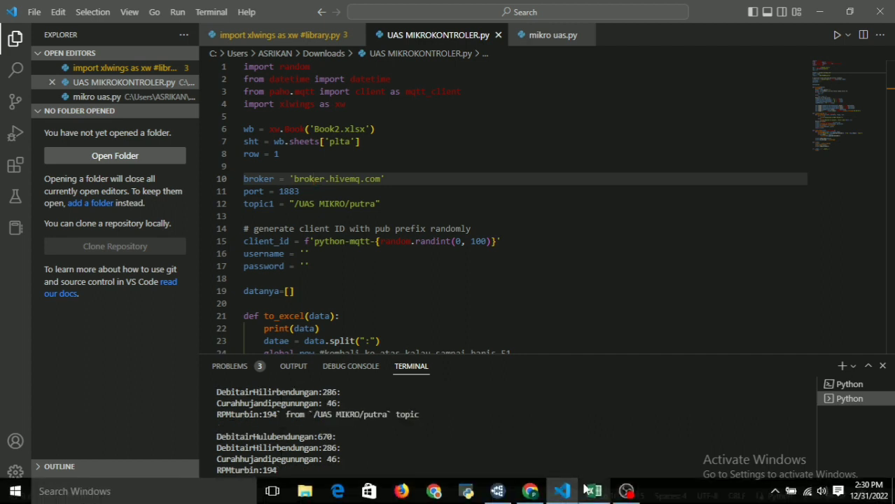
click(590, 490)
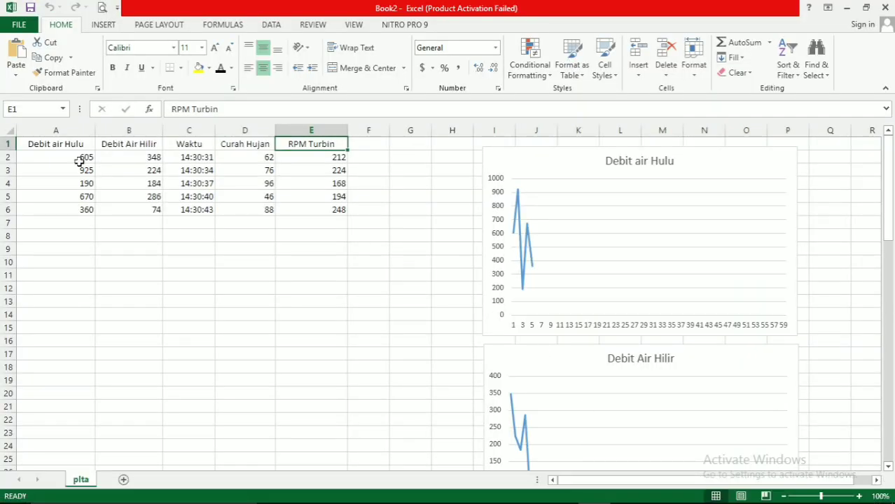
Arrange VS Code on the left half of the screen and the Book2 workbook on the right half
click(866, 8)
click(849, 11)
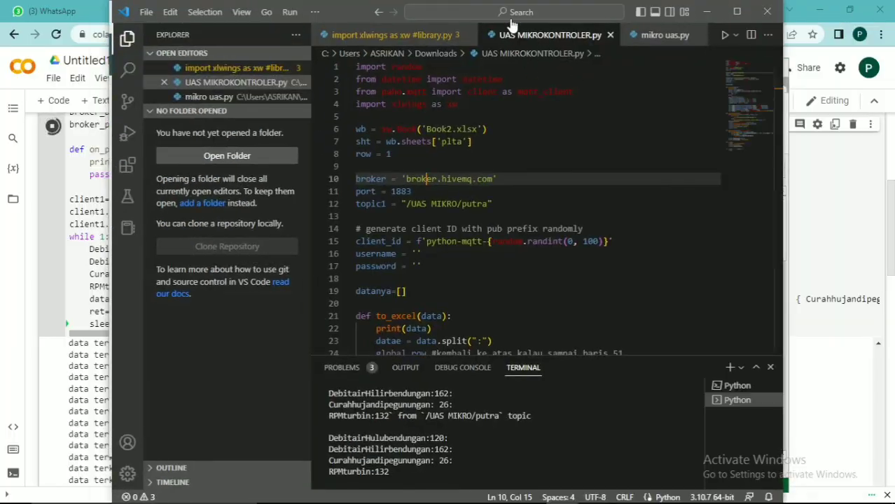
drag(346, 5, 1, 348)
click(635, 187)
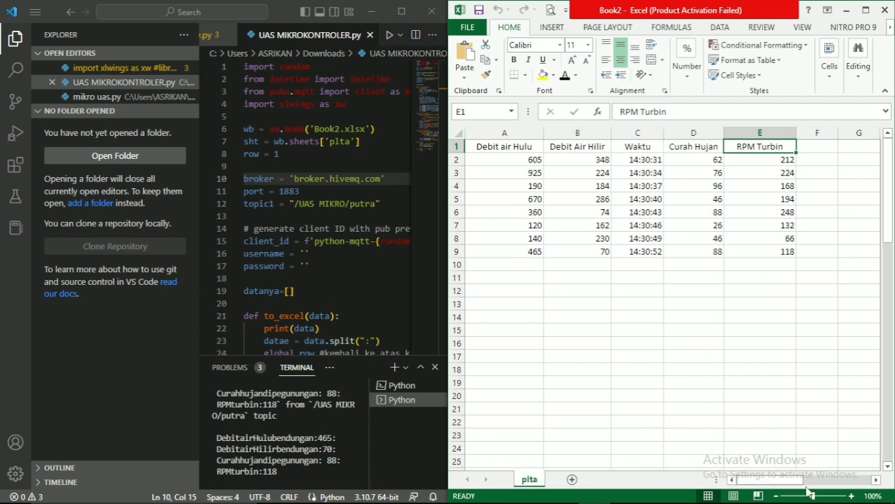
Examine the five line charts on the plta sheet, from Debit air Hulu down to RPM Turbin, while data arrives
drag(778, 483, 835, 485)
scroll(723, 309, down, 2)
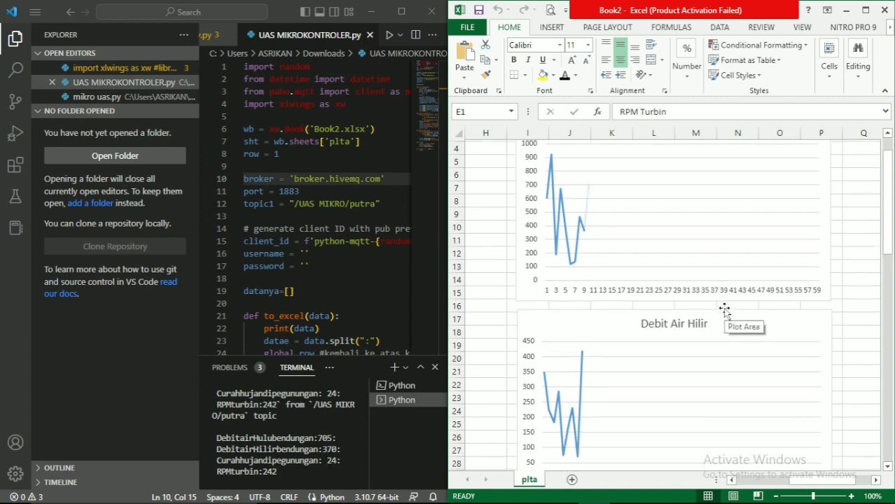
scroll(724, 309, down, 6)
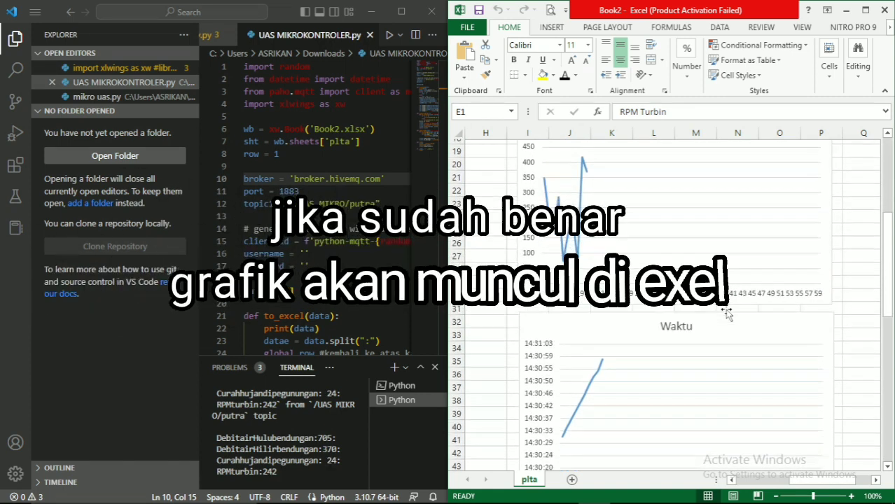
scroll(725, 312, down, 5)
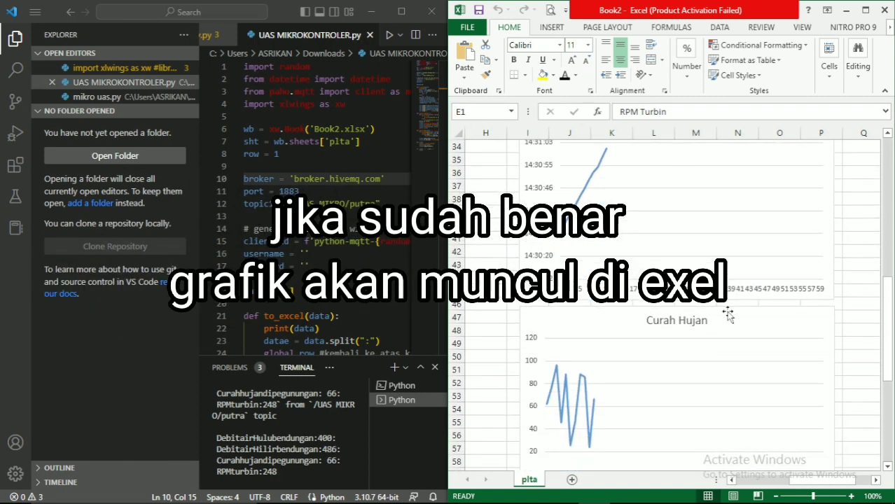
scroll(728, 313, down, 5)
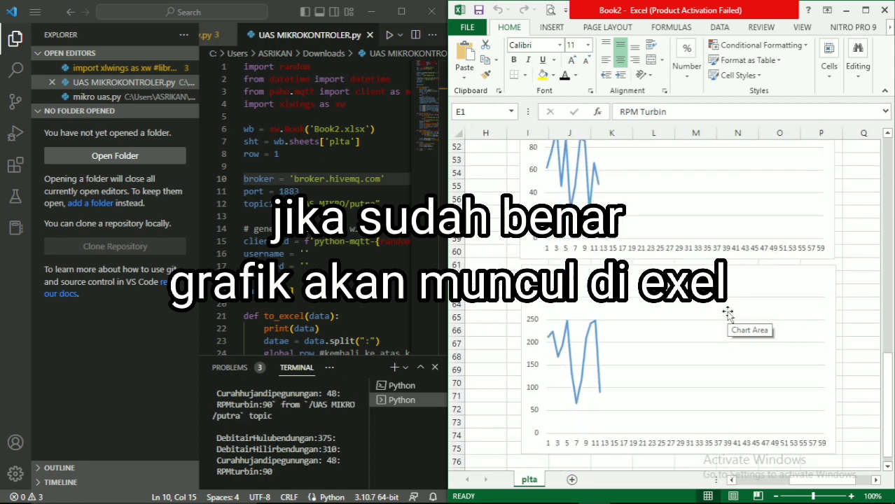
scroll(728, 313, down, 2)
scroll(728, 315, up, 3)
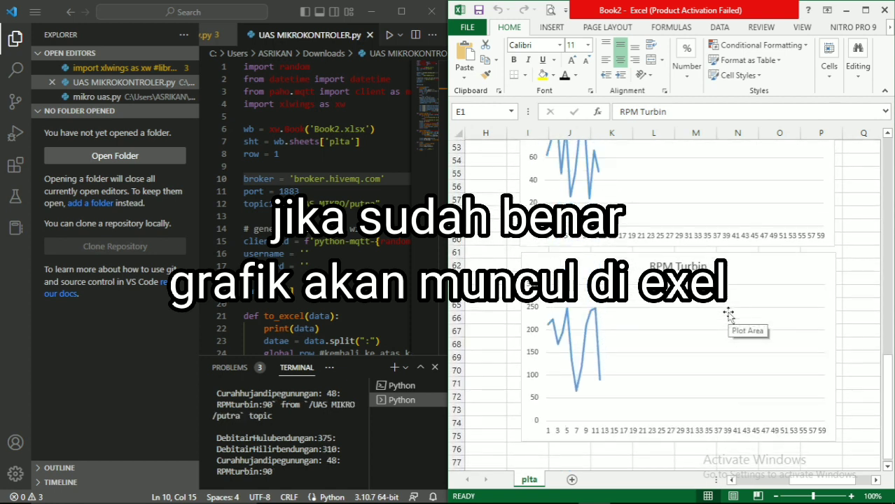
scroll(729, 315, up, 4)
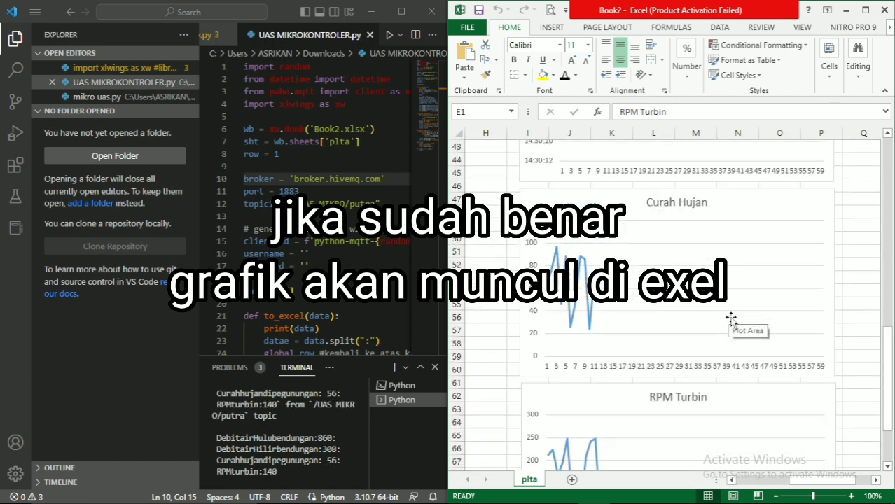
Set the plta sheet's zoom to 70% and show the data table from cell A1 beside the charts
click(777, 495)
click(777, 496)
click(777, 495)
drag(761, 478, 737, 479)
scroll(737, 416, up, 4)
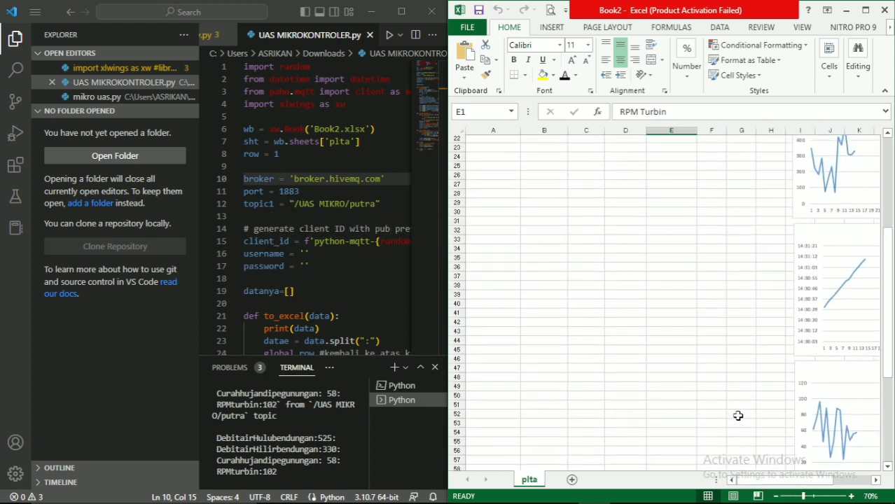
scroll(737, 416, up, 7)
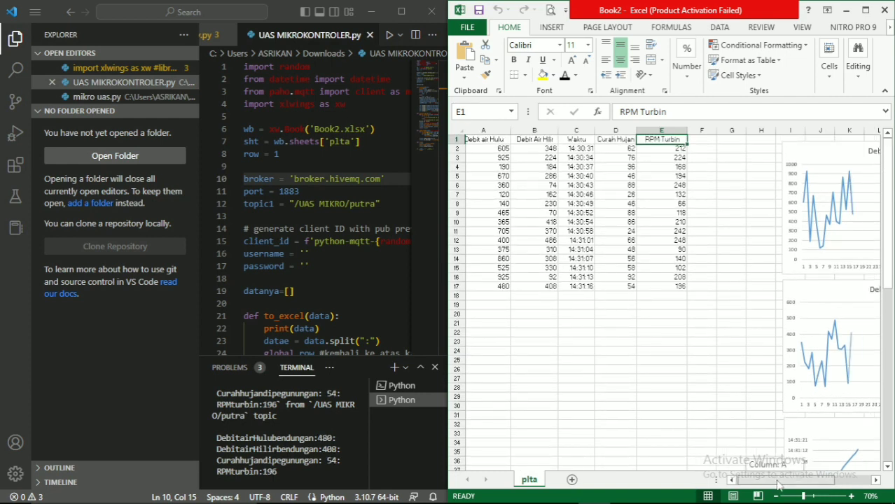
Move the Debit air Hulu, Debit Air Hilir, Waktu, Curah Hujan and RPM Turbin charts closer to the data table, stacked from column F
drag(821, 157, 736, 153)
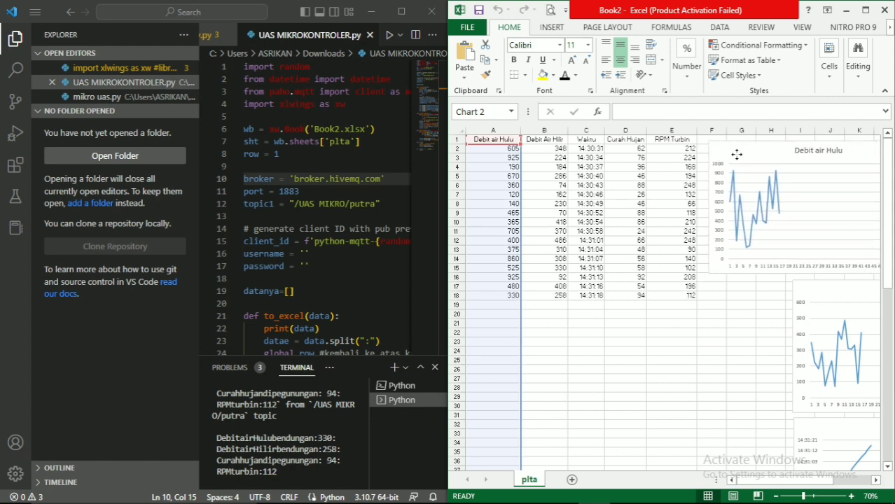
drag(832, 291, 749, 290)
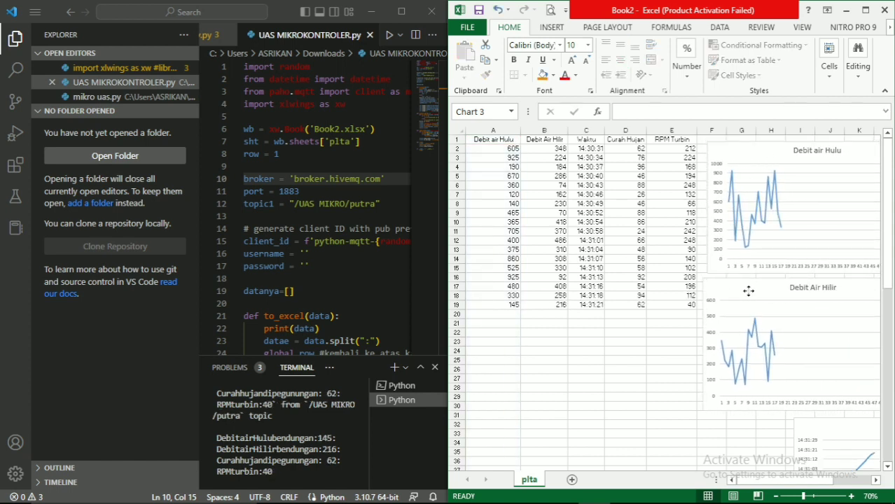
drag(843, 427, 756, 429)
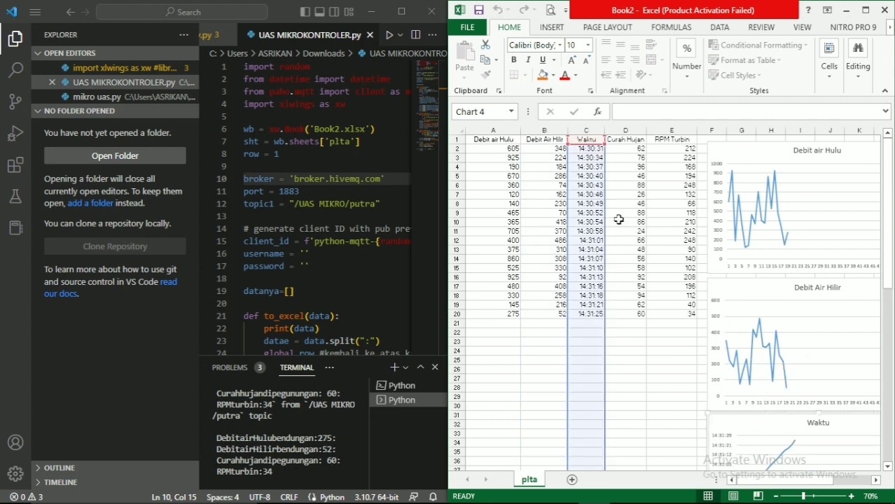
click(644, 275)
scroll(721, 393, down, 7)
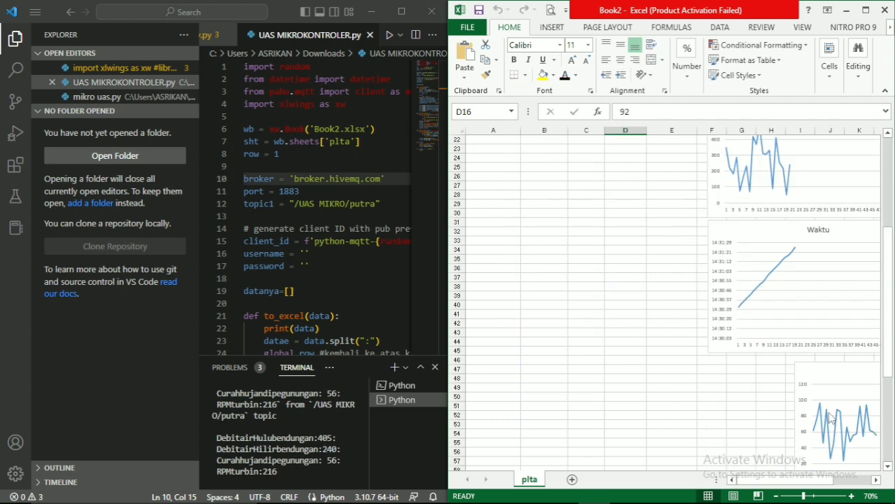
drag(822, 367, 737, 364)
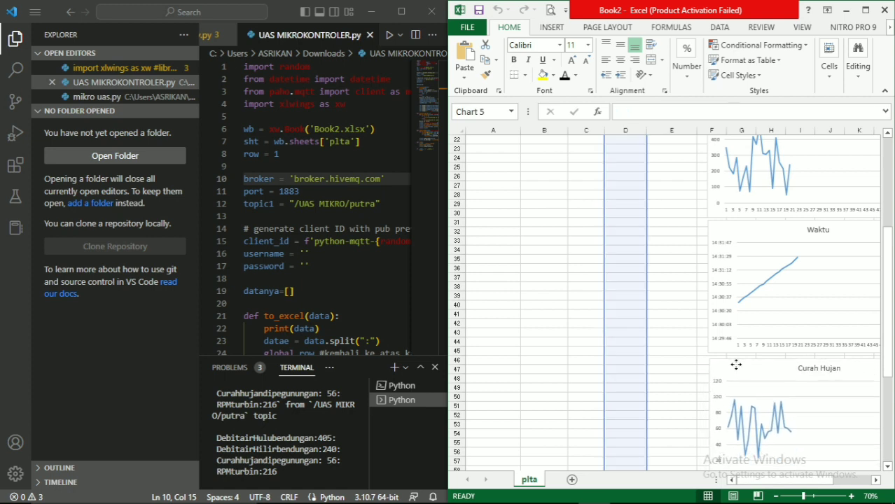
scroll(806, 394, down, 4)
drag(819, 398, 733, 395)
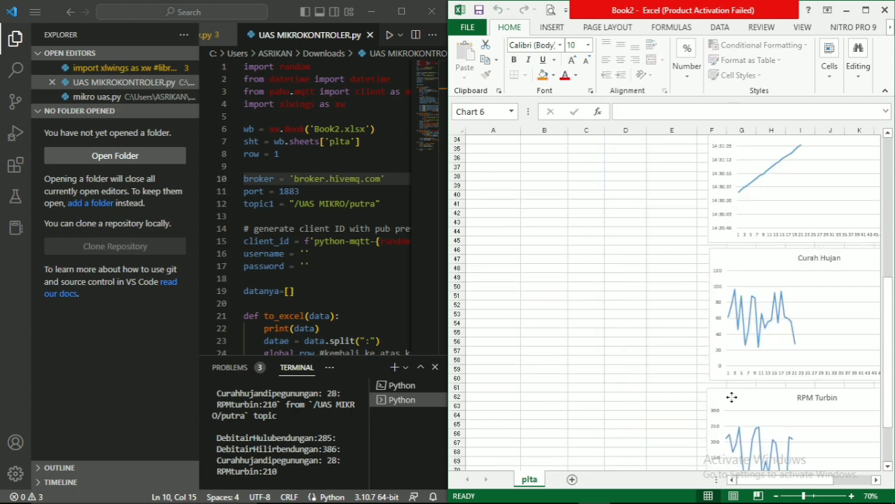
scroll(755, 343, up, 9)
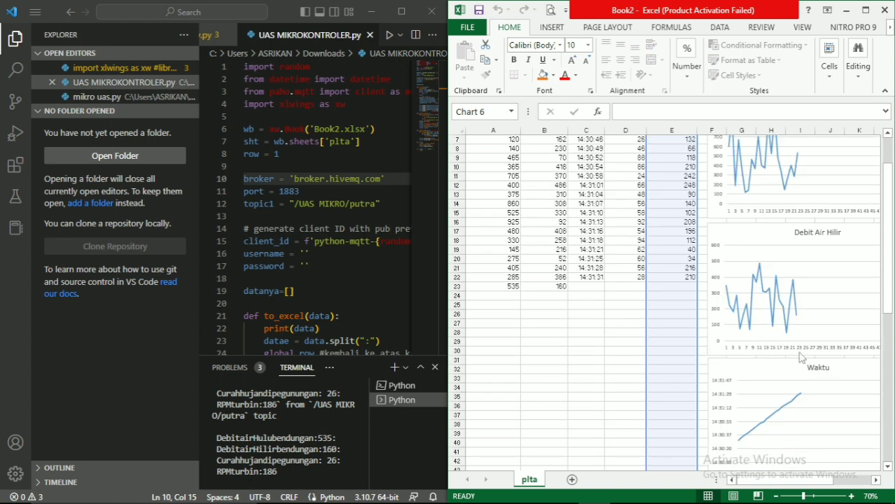
scroll(807, 410, up, 2)
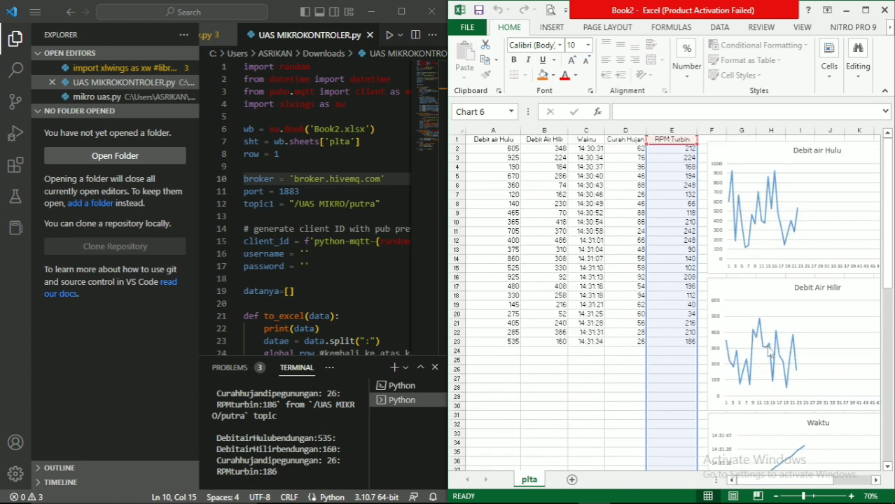
click(615, 414)
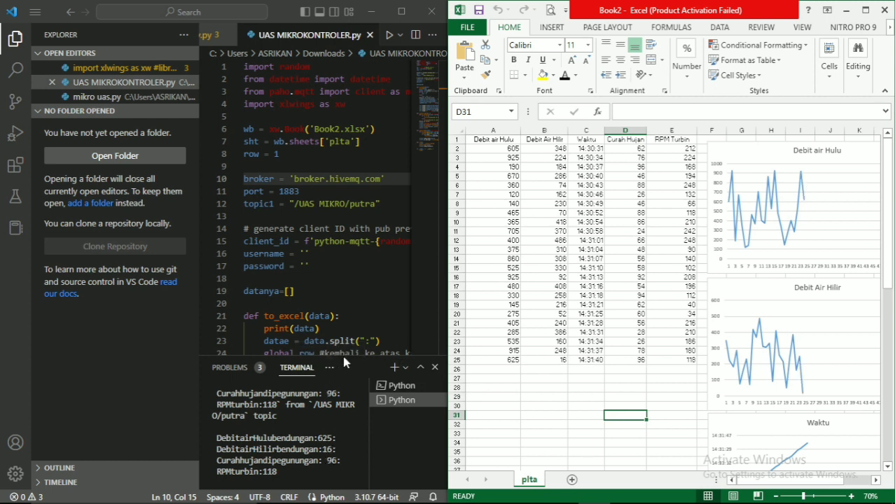
Enlarge the VS Code terminal panel upward to just below line 8 of the code so more received MQTT messages fit
drag(367, 356, 372, 171)
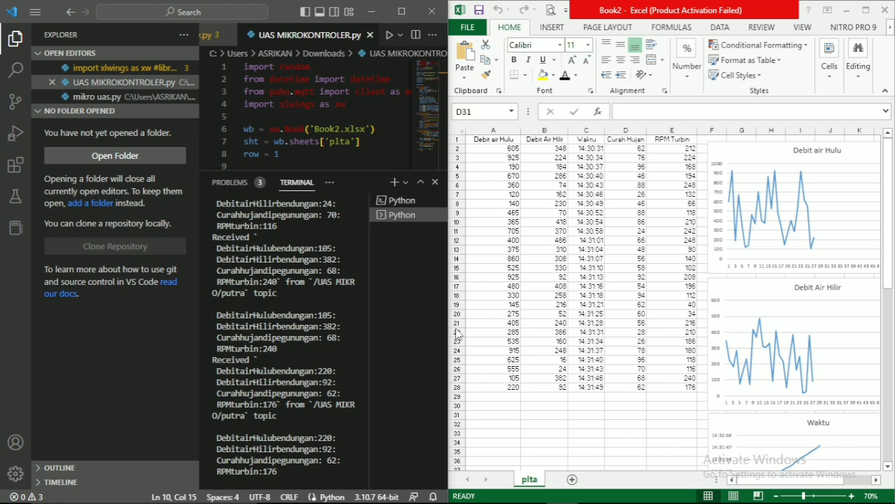
Check the stacked charts on the plta sheet down to RPM Turbin, then return to the data table and Debit Air Hilir chart
scroll(786, 259, down, 5)
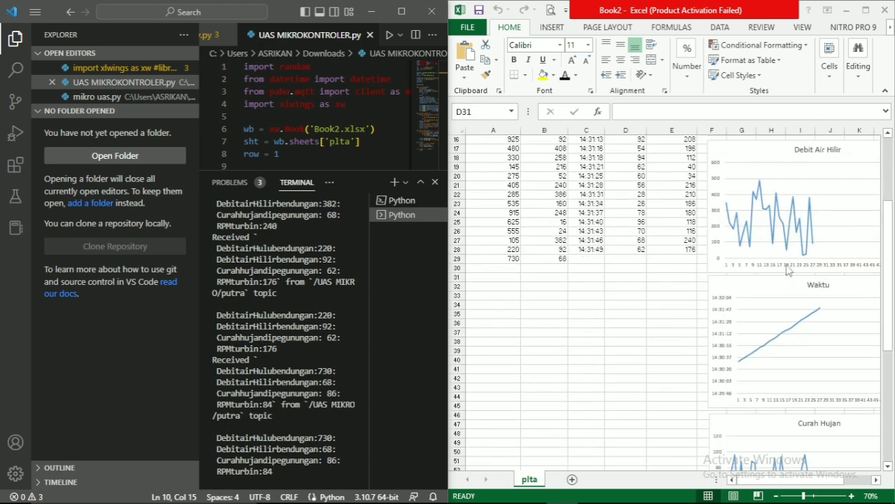
scroll(790, 279, down, 5)
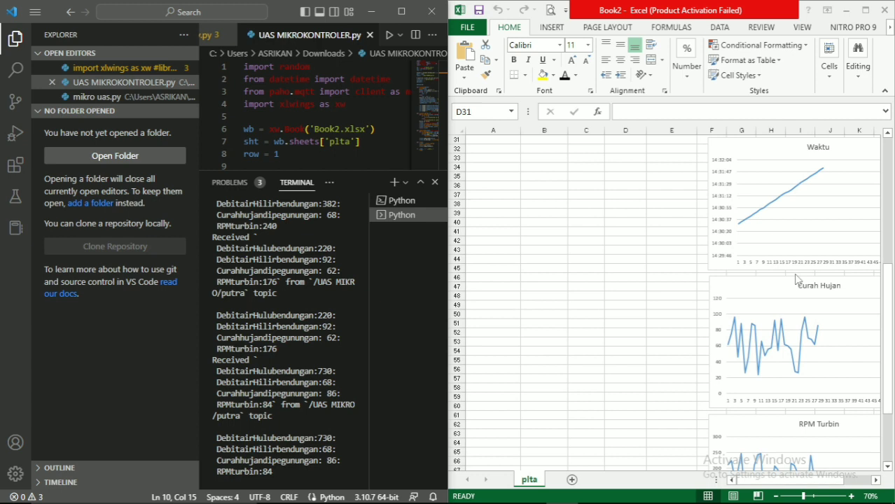
scroll(795, 279, down, 1)
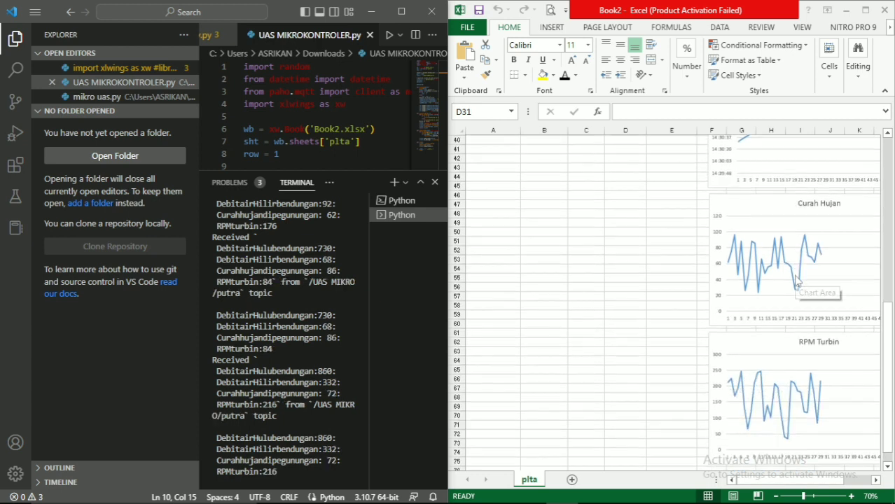
scroll(795, 278, up, 2)
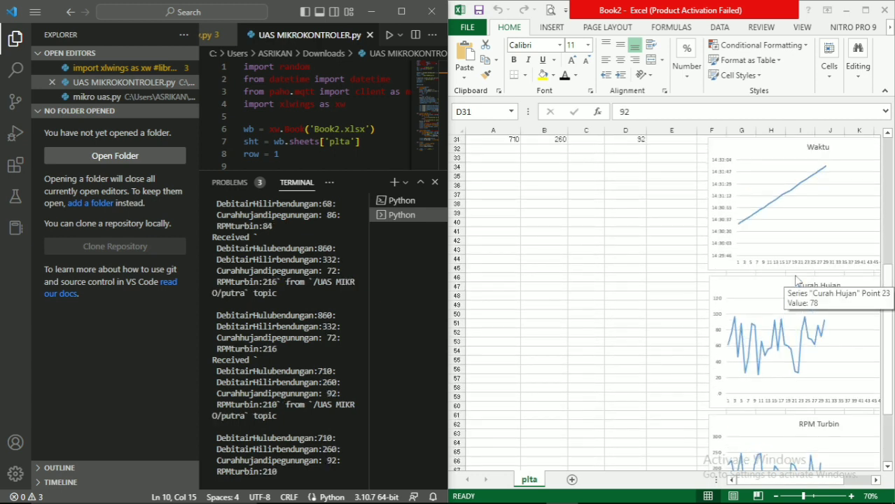
scroll(795, 278, up, 8)
scroll(796, 280, up, 1)
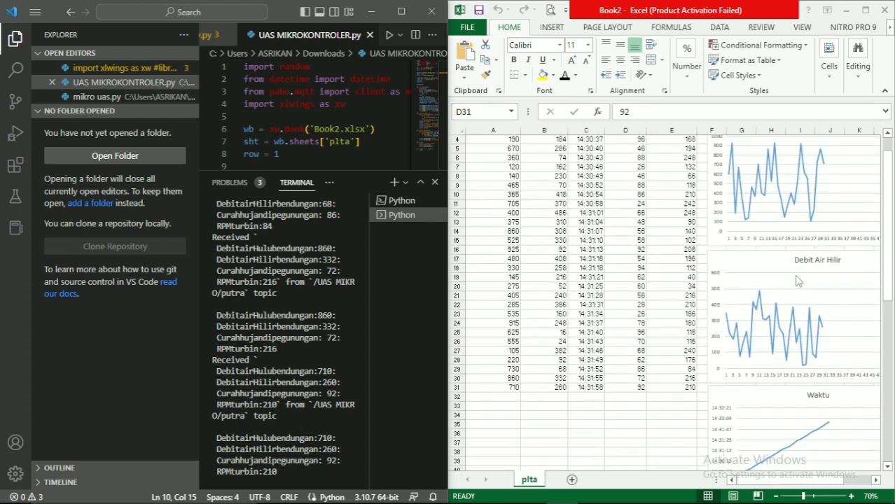